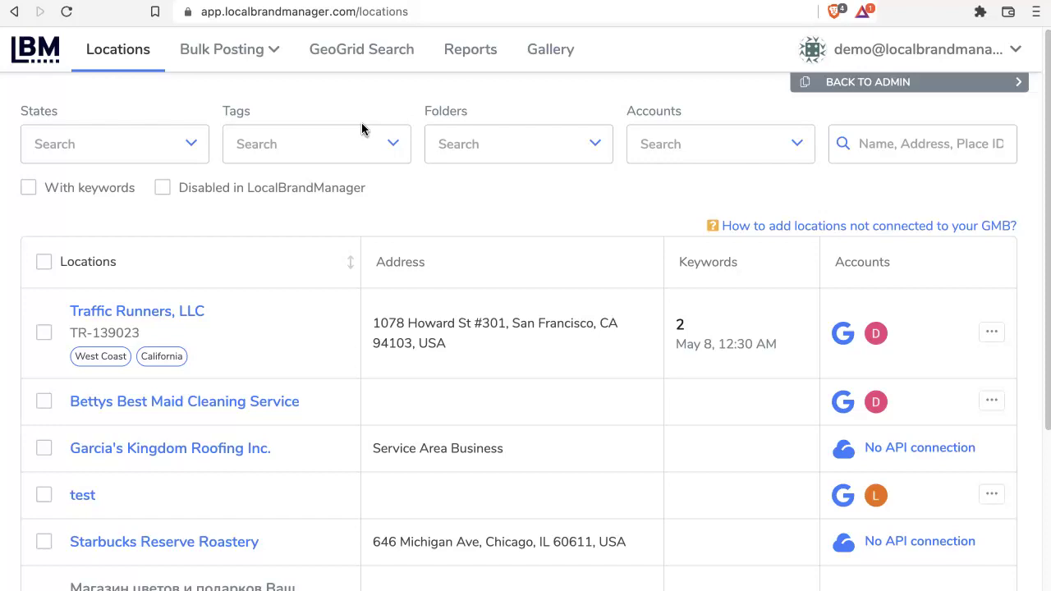
- Start a new geogrid from the GeoGrid Search section
click(367, 66)
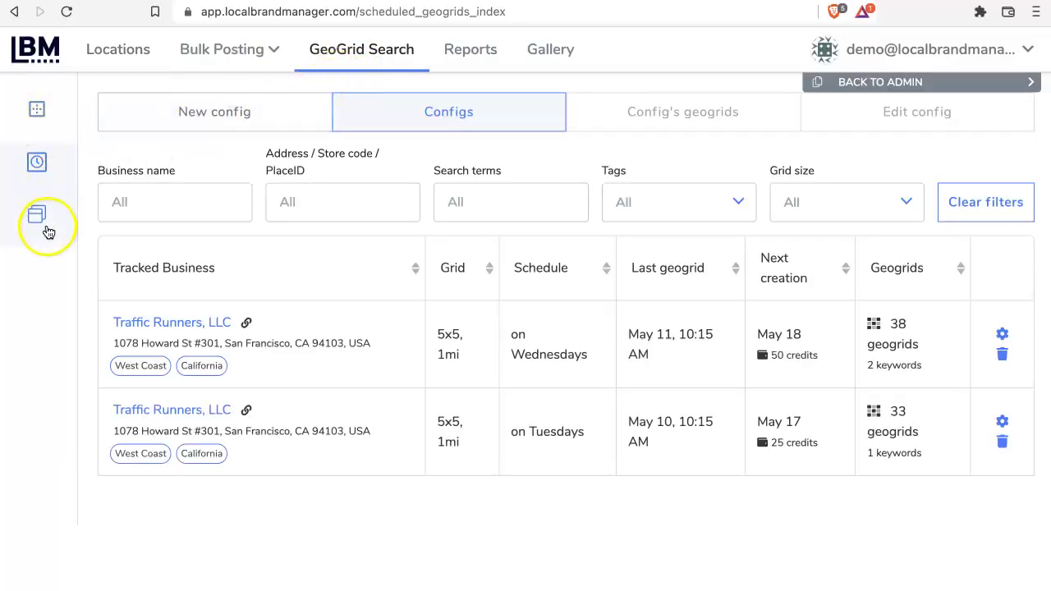
click(54, 116)
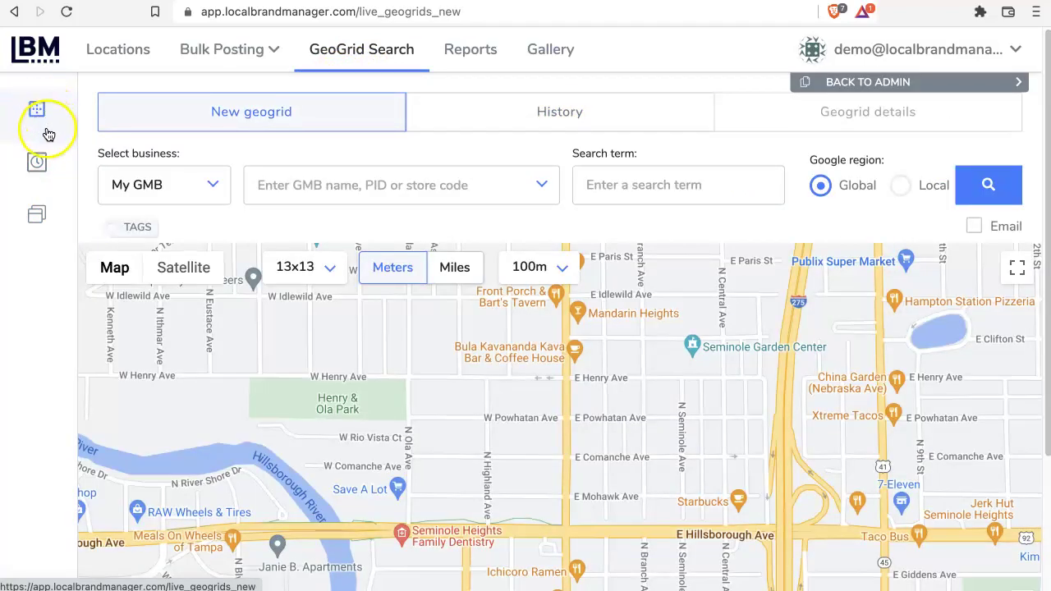
scroll(60, 247, down, 1)
scroll(59, 247, down, 1)
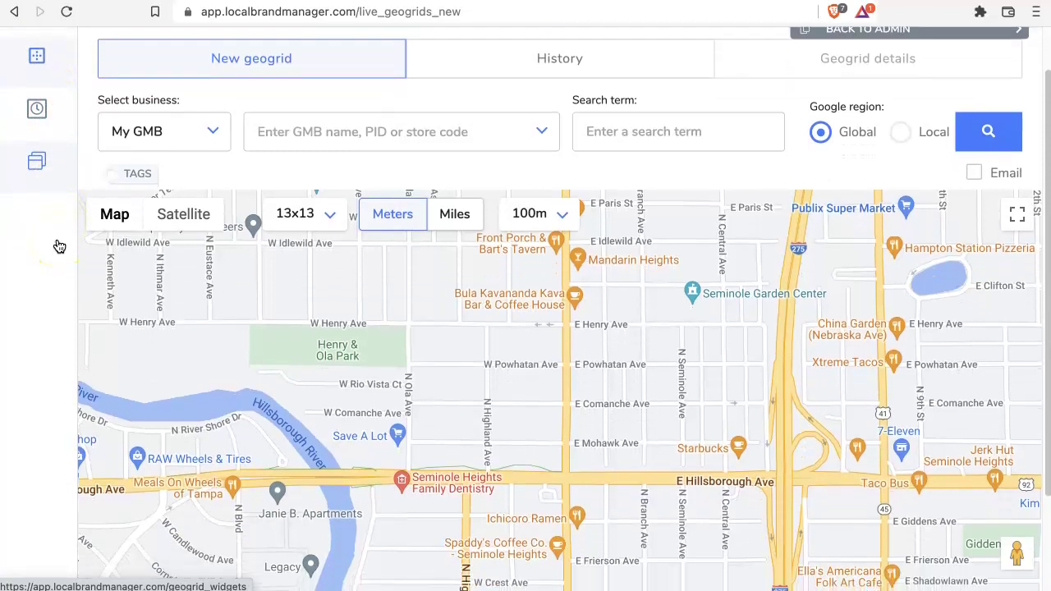
click(340, 134)
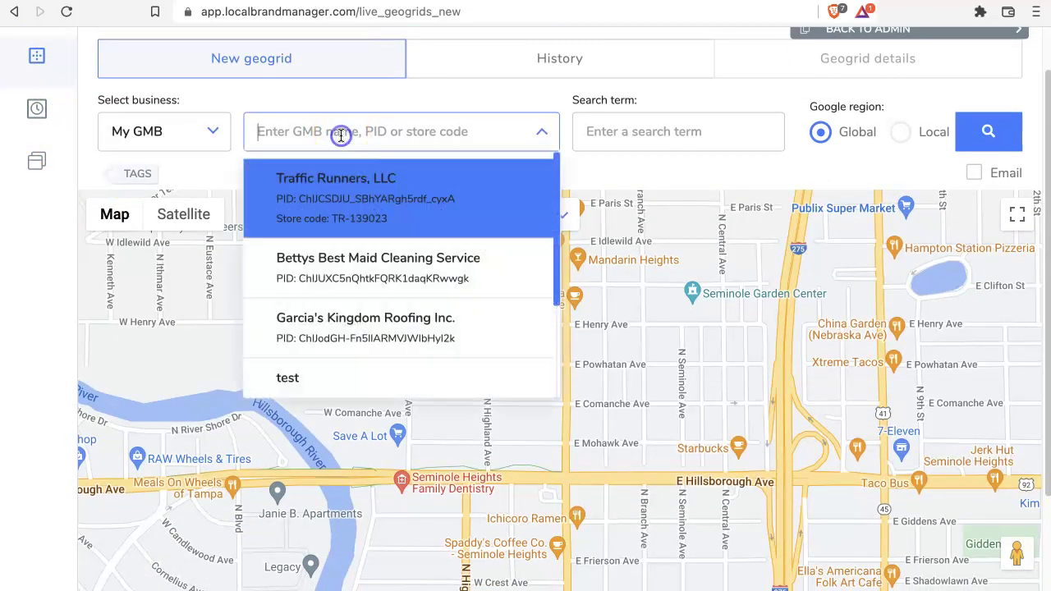
text(traffic)
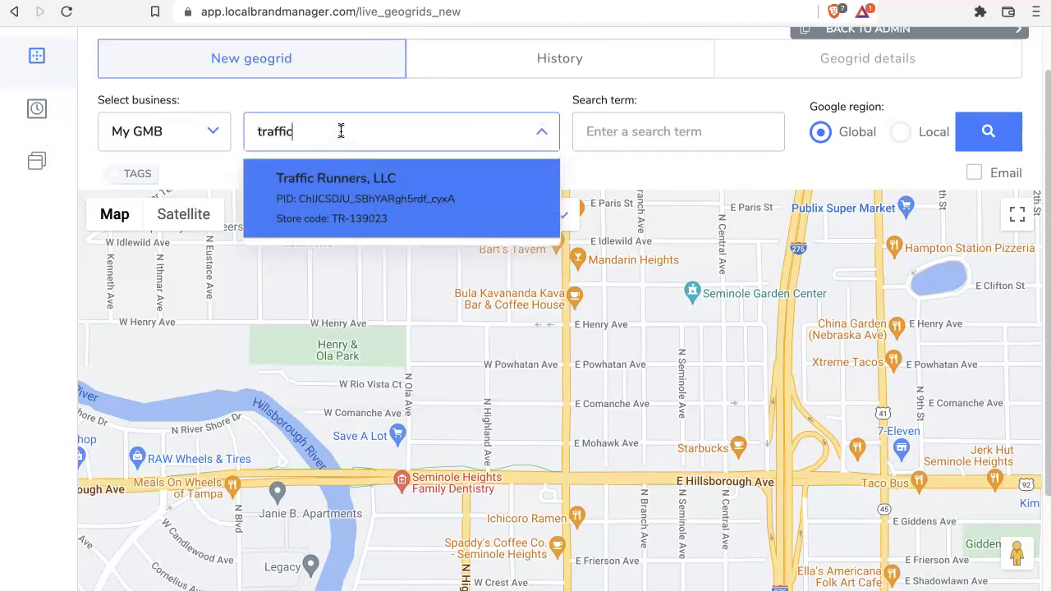
click(542, 125)
double_click(411, 122)
key(BackSpace)
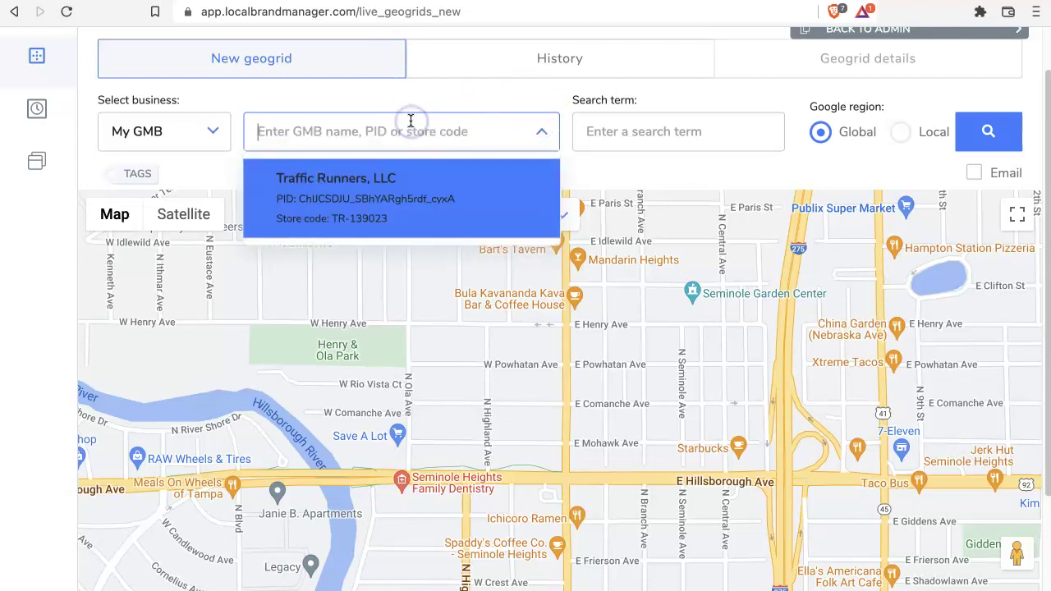
click(52, 238)
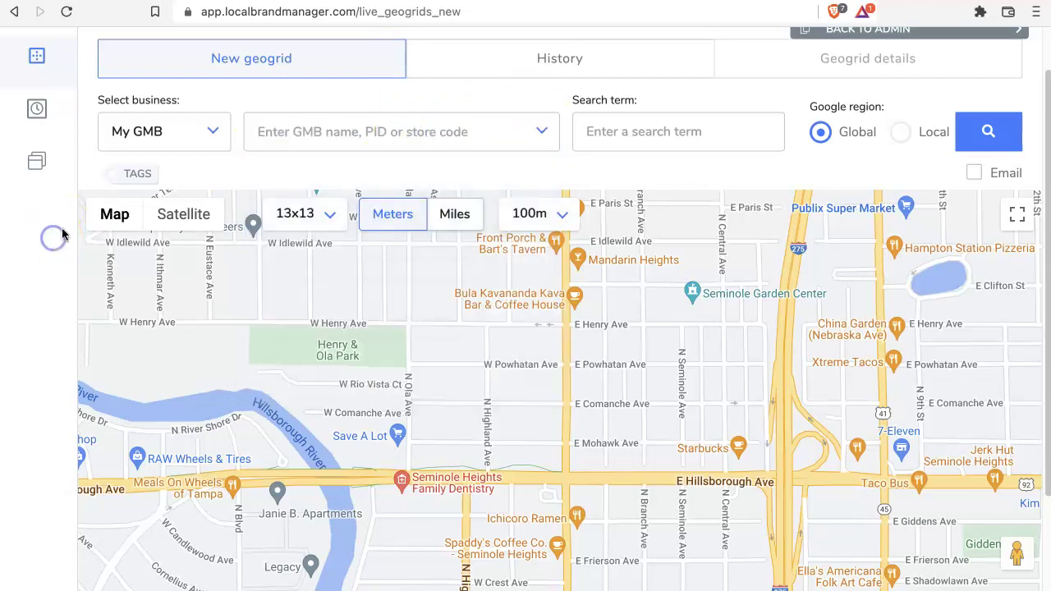
- Look up Gatorland via Google search and set the search term to 'alligators'
click(195, 144)
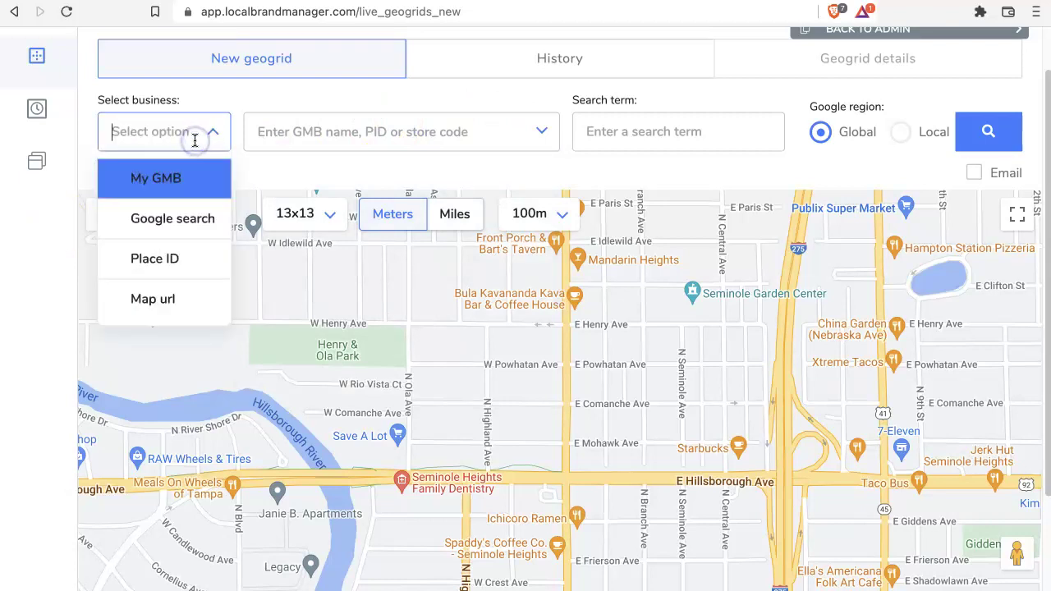
click(194, 213)
click(339, 142)
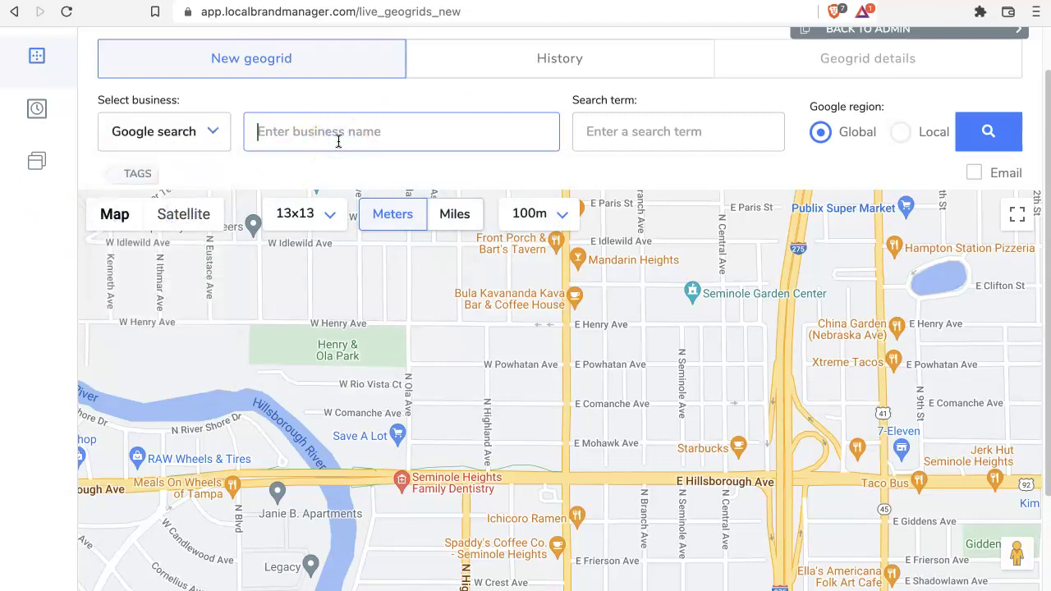
text(gatorland)
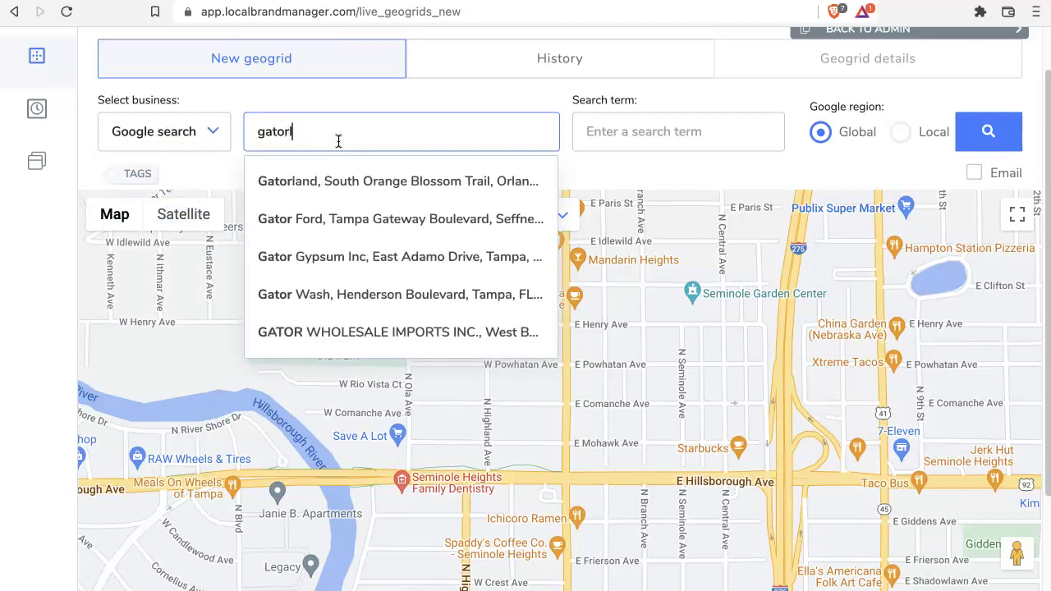
click(369, 179)
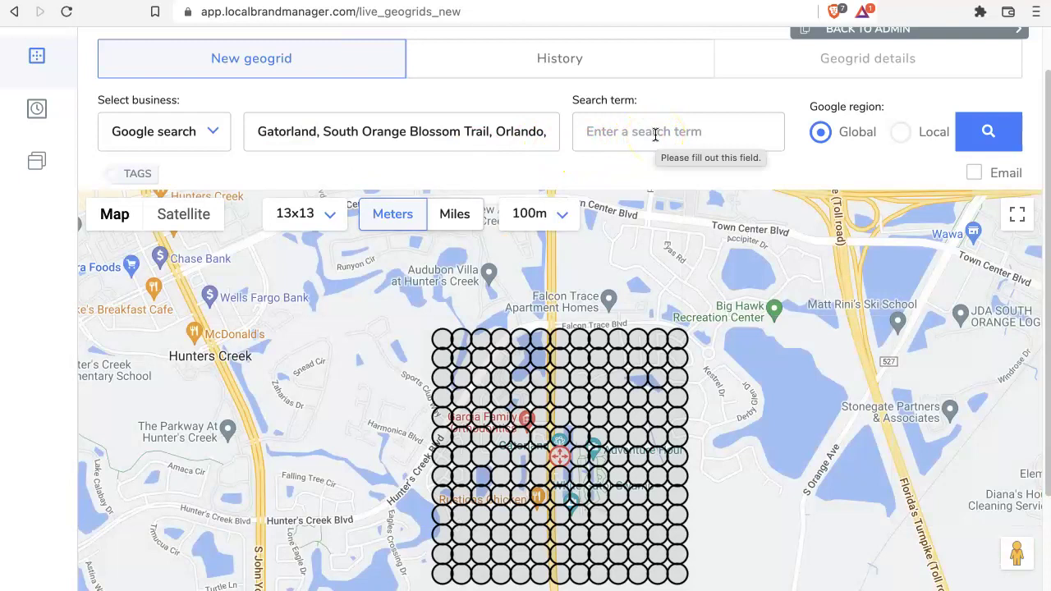
click(591, 134)
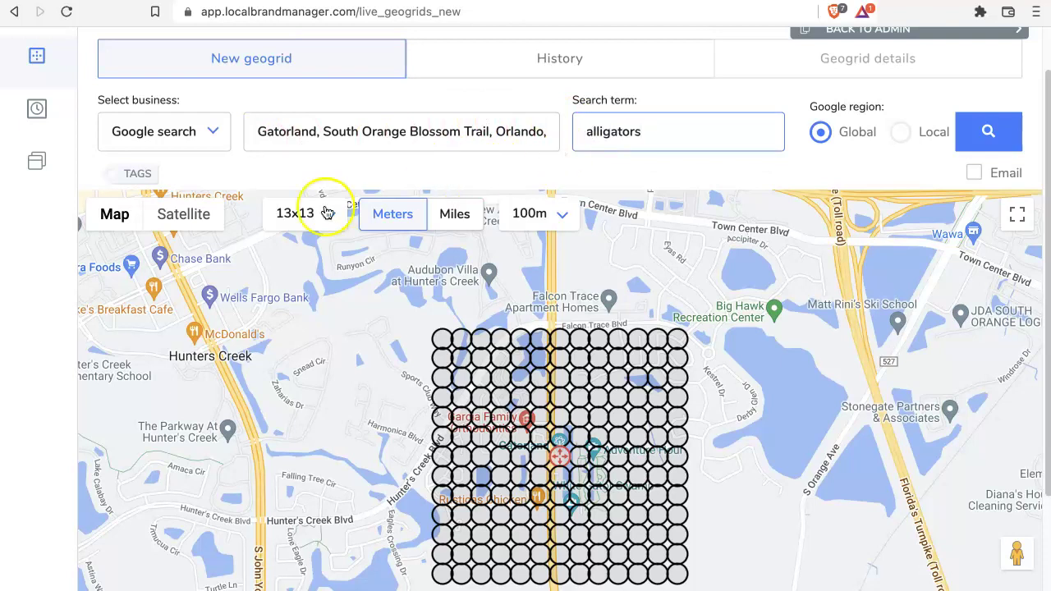
click(33, 318)
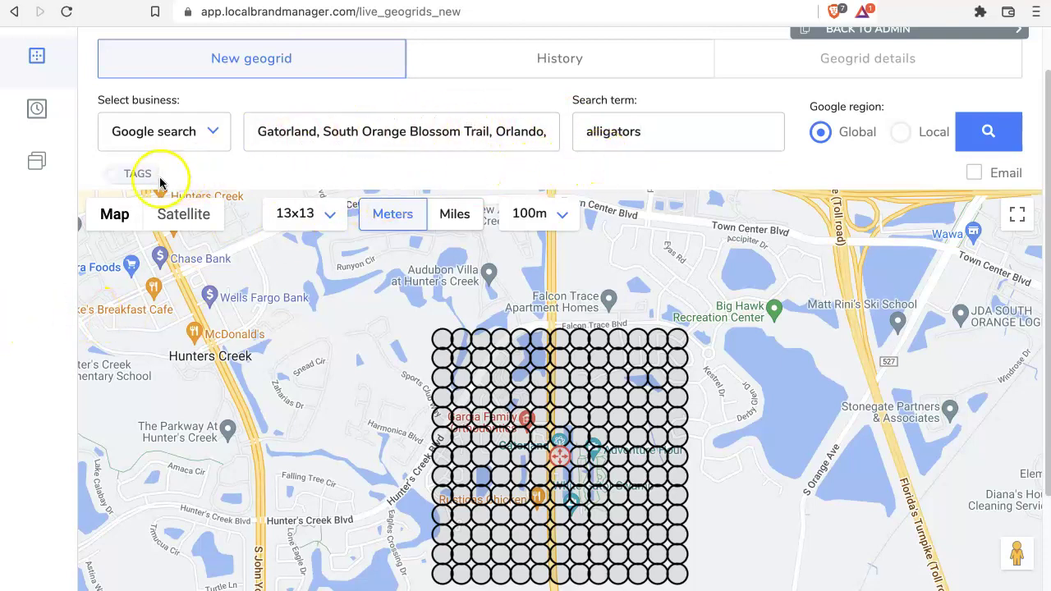
- Set the grid to 9x9 with points spaced 0.5 miles apart
scroll(65, 227, down, 3)
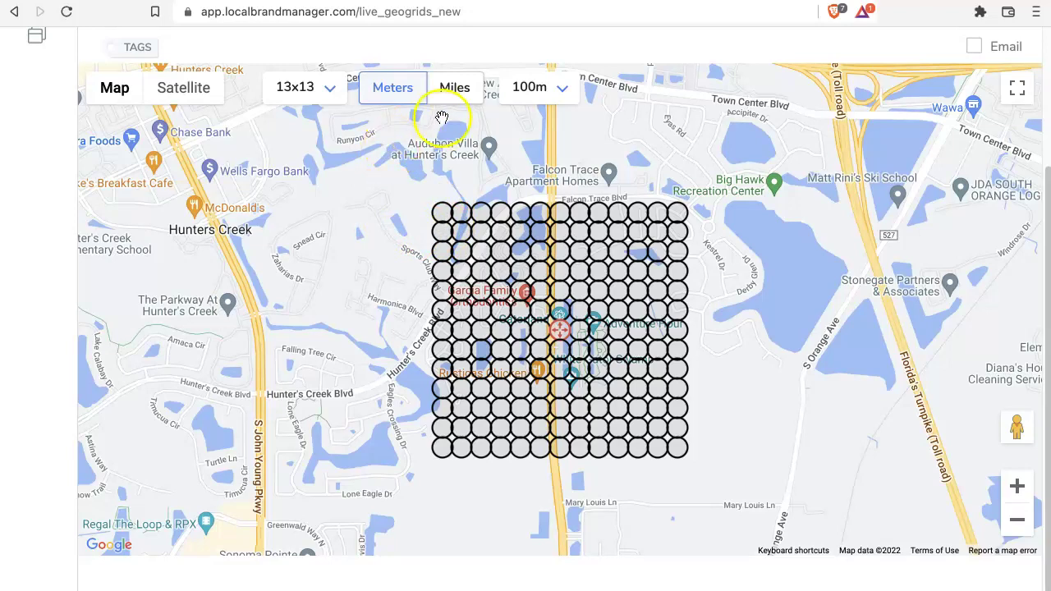
click(563, 91)
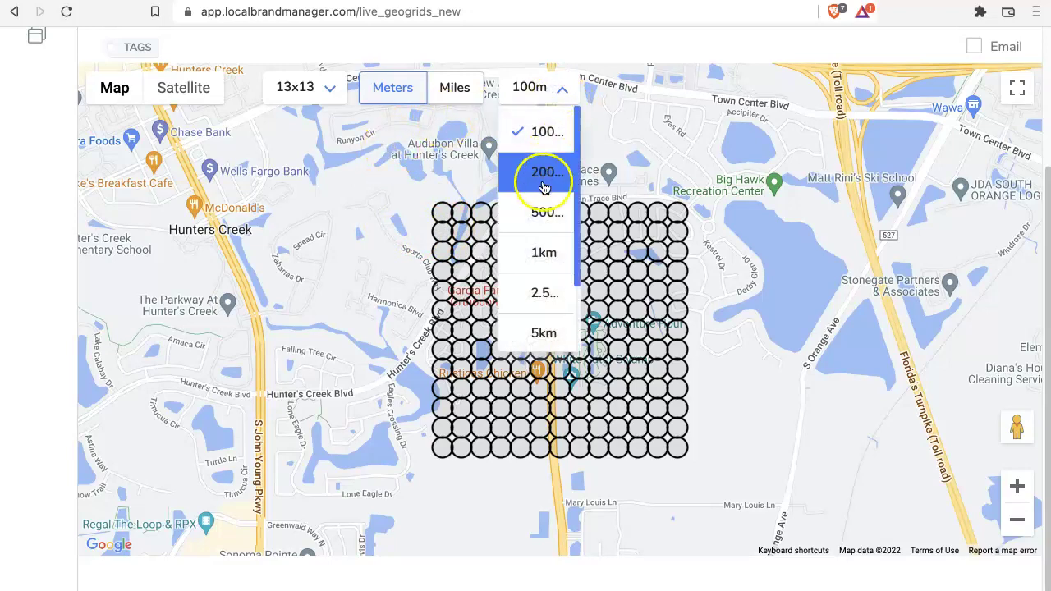
click(528, 248)
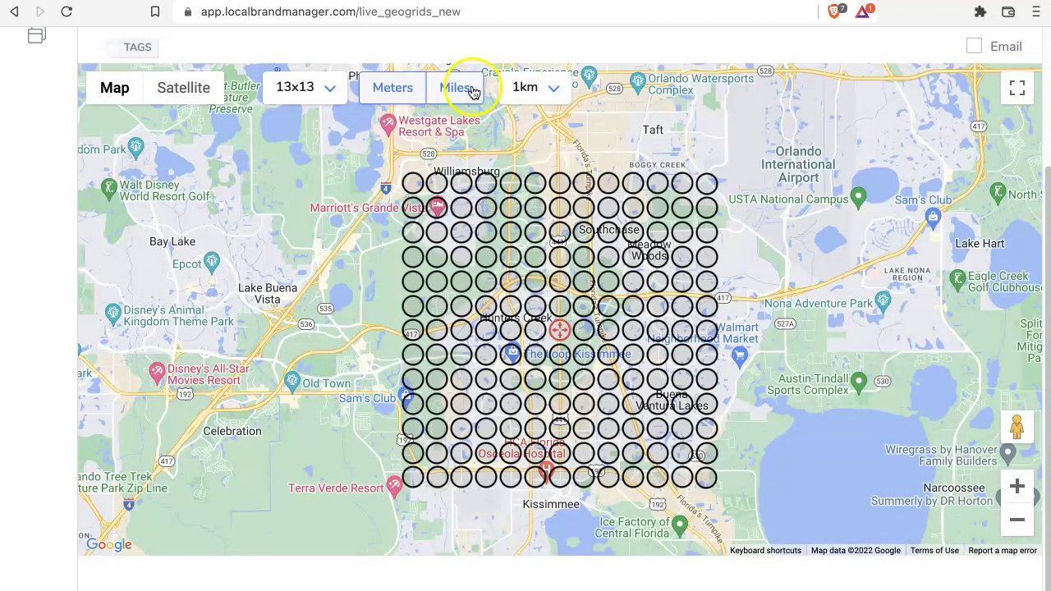
click(473, 91)
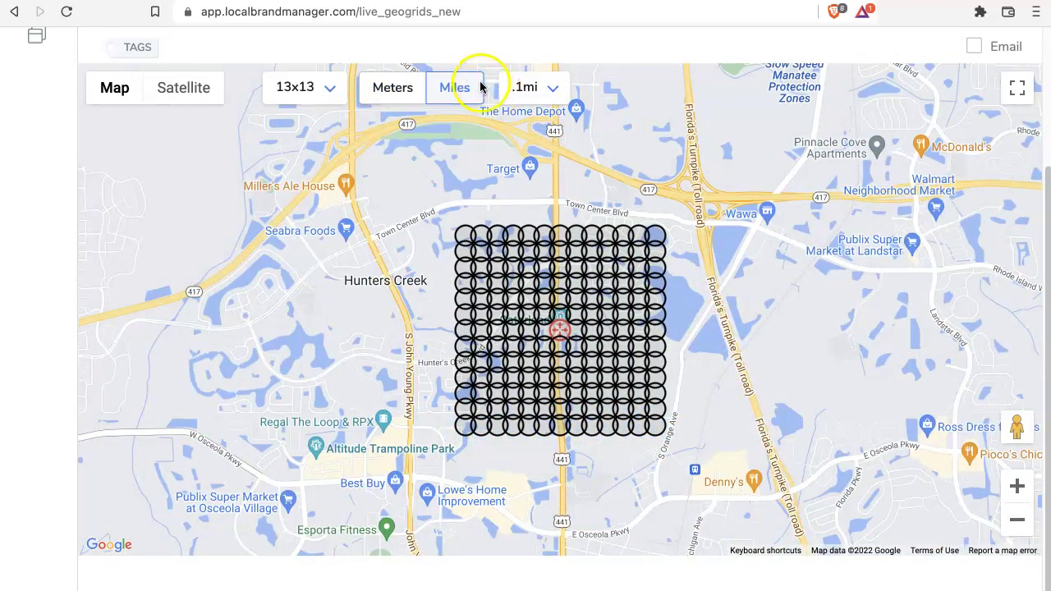
click(528, 87)
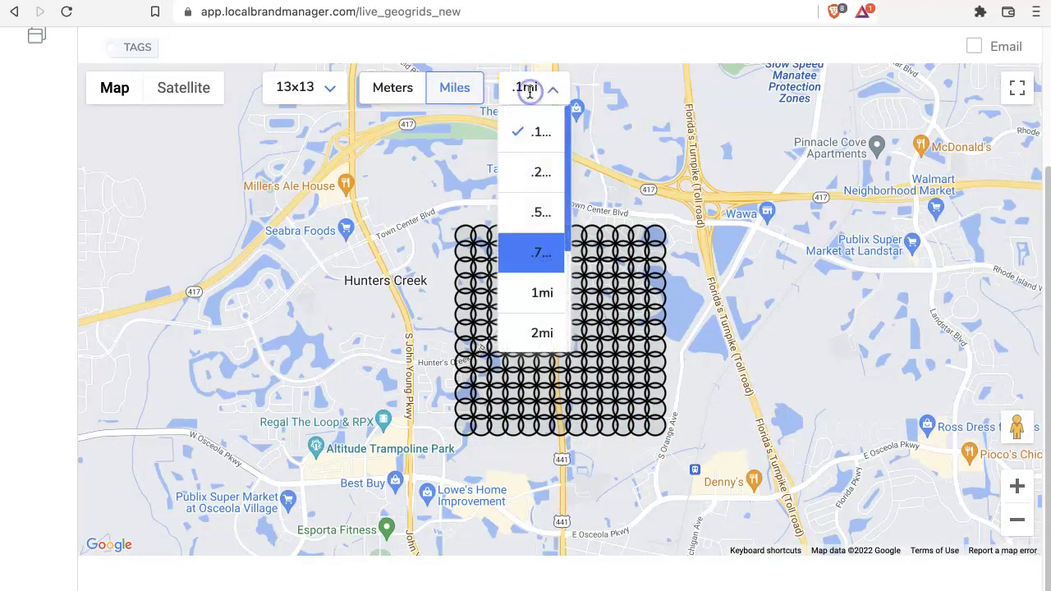
click(531, 209)
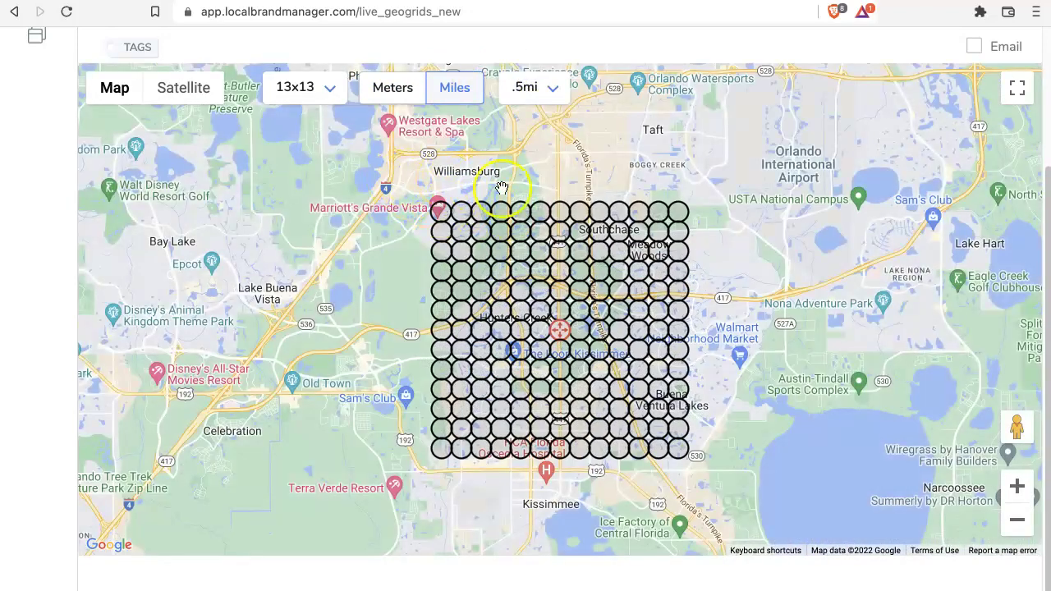
click(333, 91)
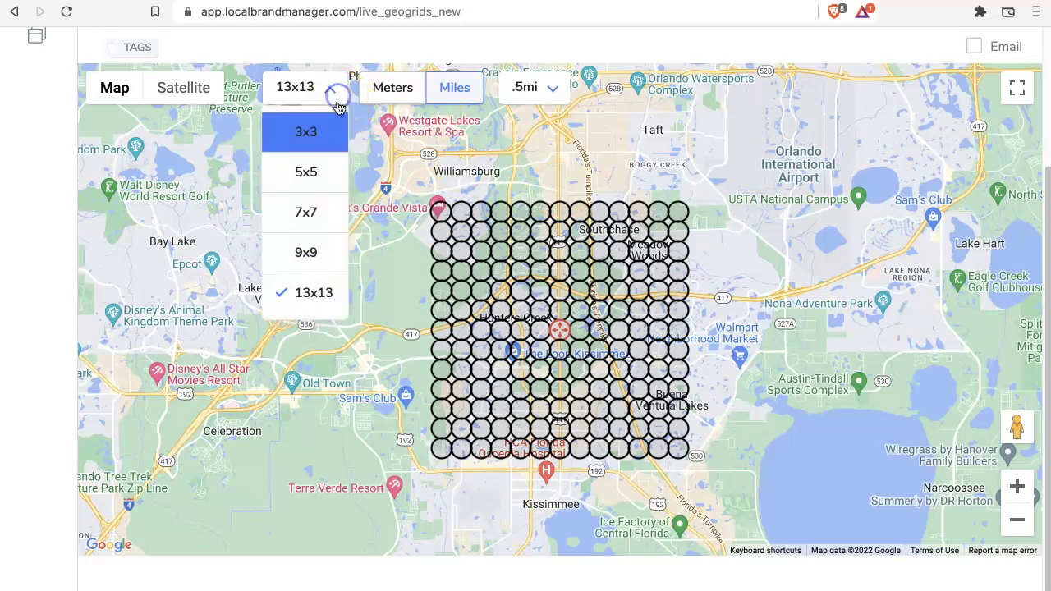
click(324, 256)
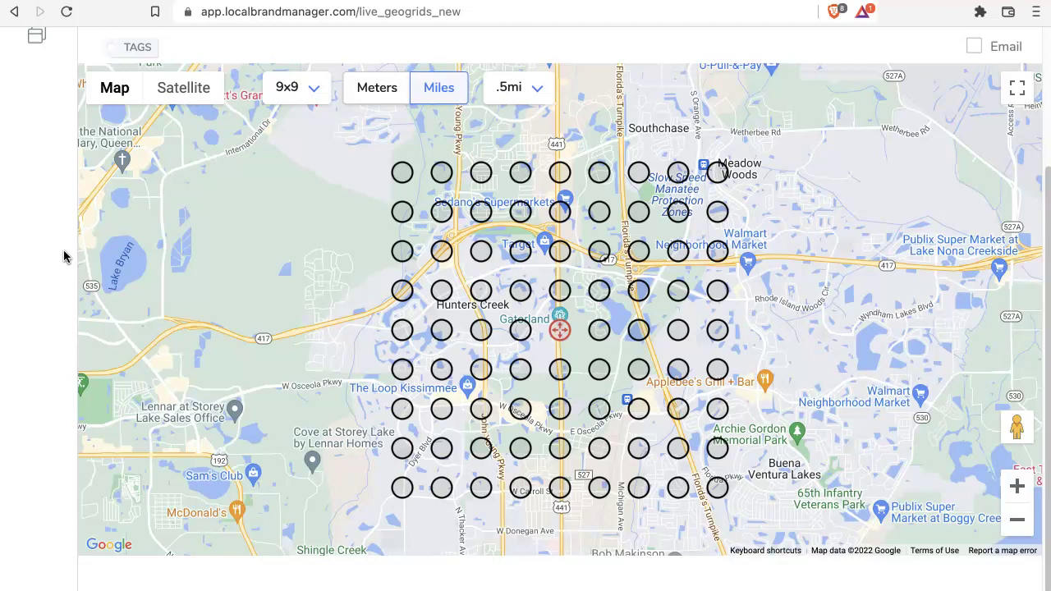
scroll(63, 257, up, 5)
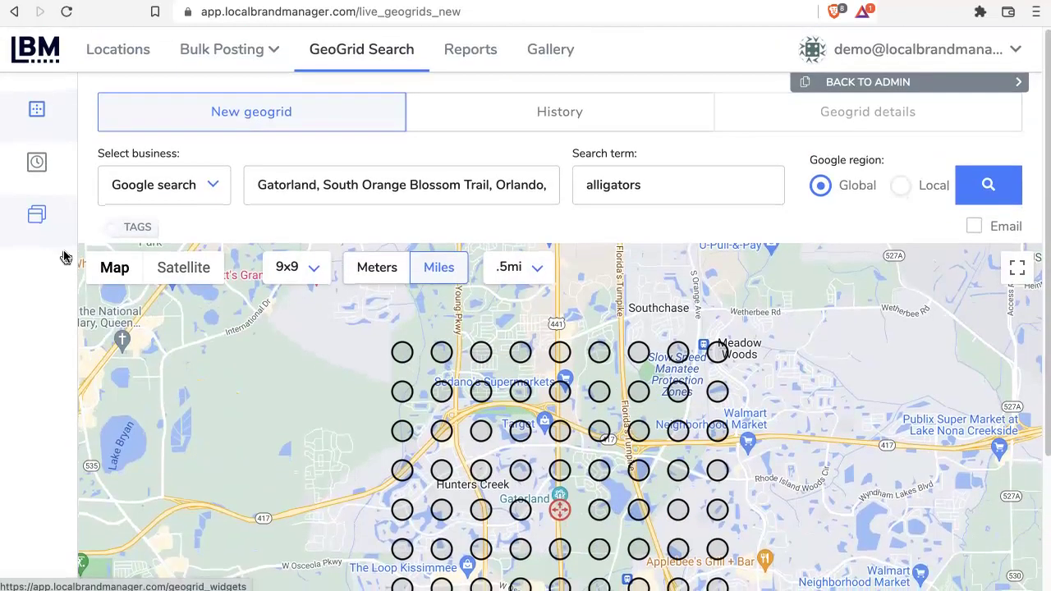
- Generate the GeoGrid rank report for Gatorland on 'alligators'
click(993, 191)
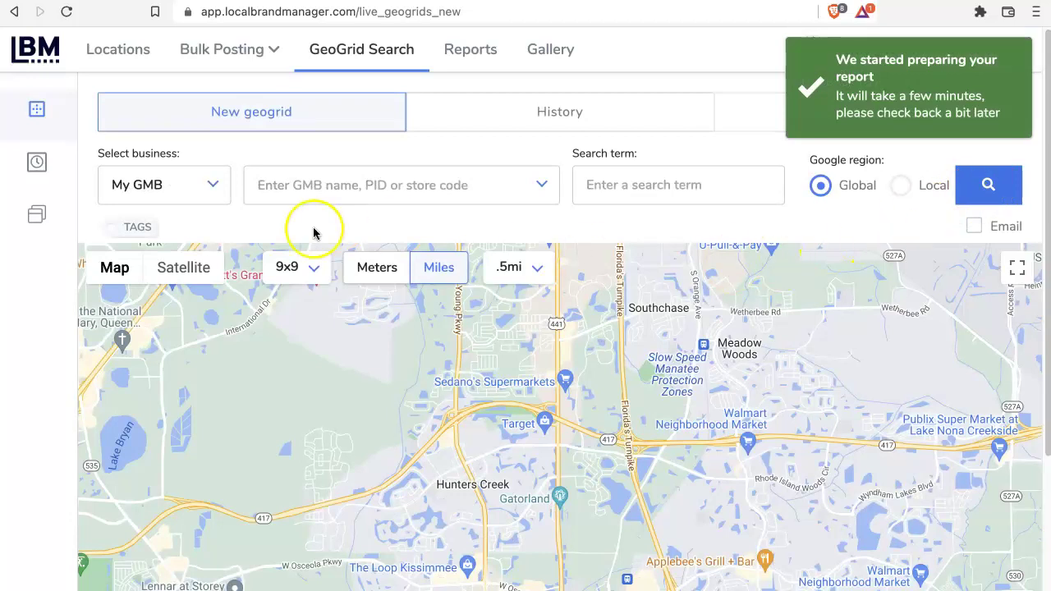
scroll(63, 294, down, 3)
scroll(63, 294, down, 2)
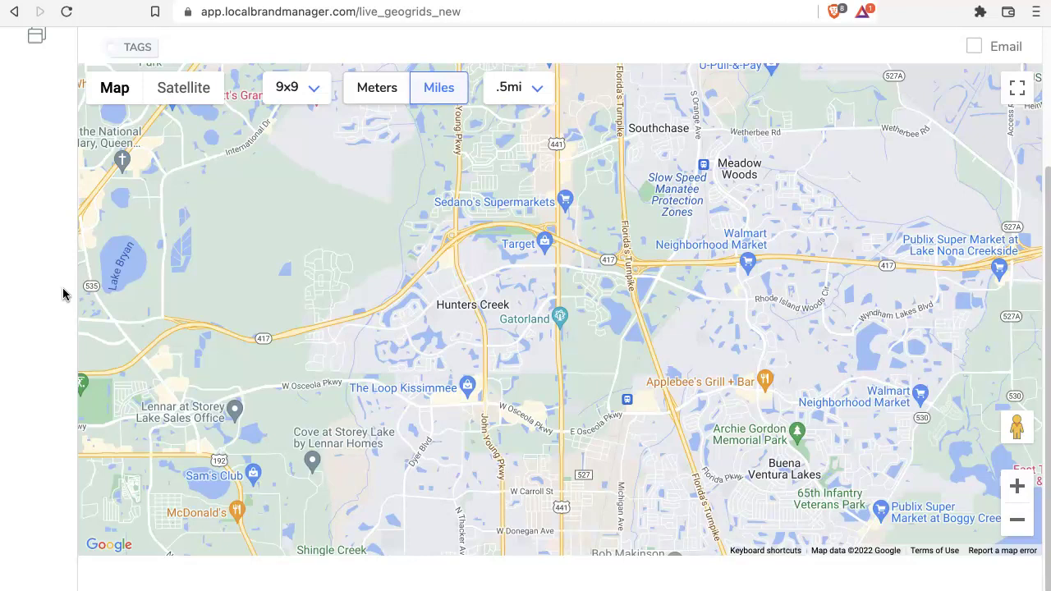
- Zoom the map out to central Florida and back in toward Hunters Creek
click(1010, 518)
click(1016, 519)
click(1016, 519)
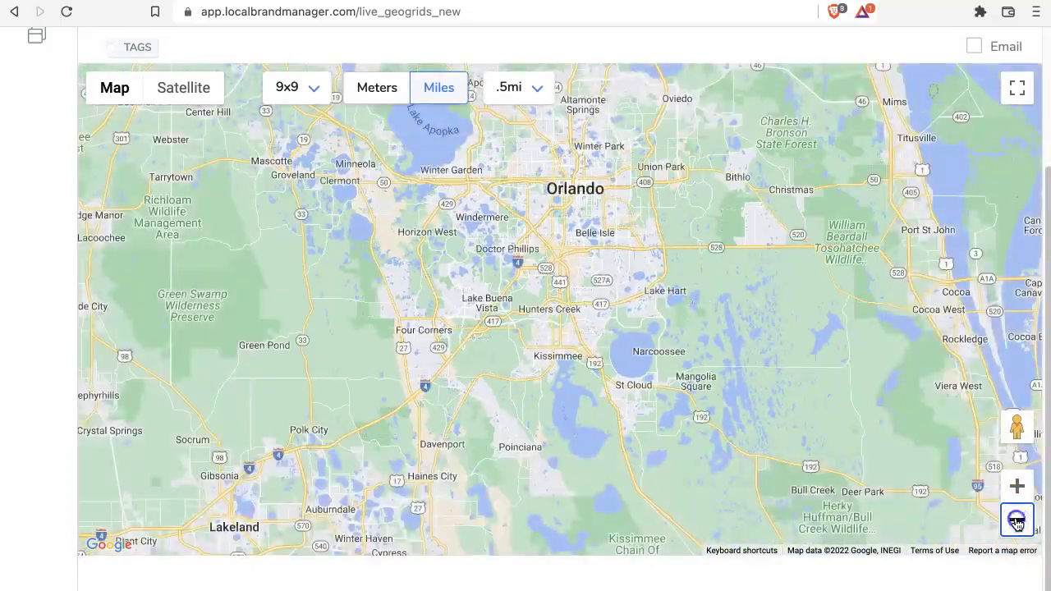
click(1016, 521)
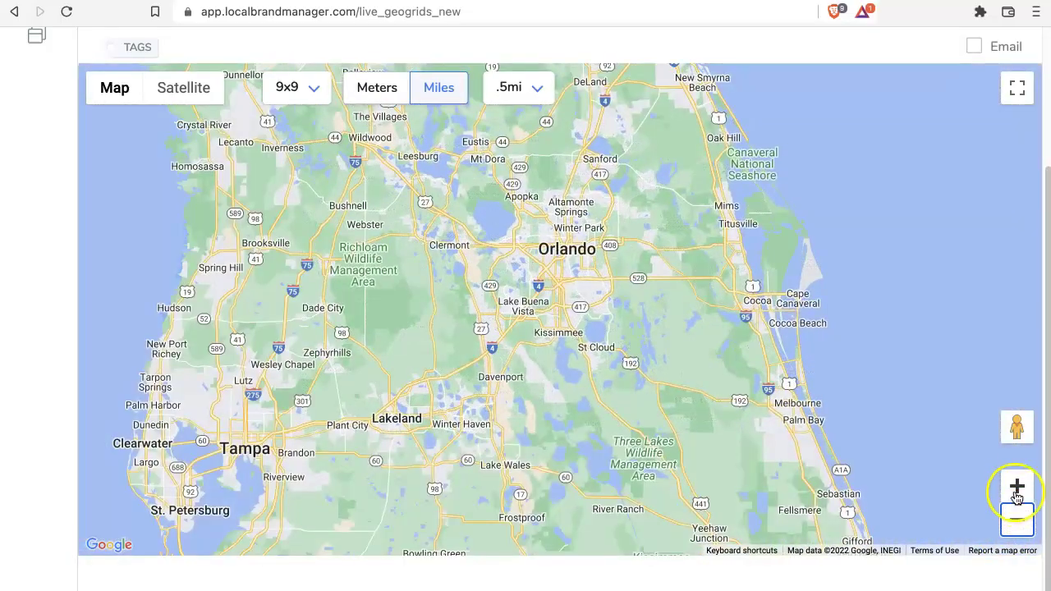
click(1017, 484)
click(1017, 484)
click(1016, 483)
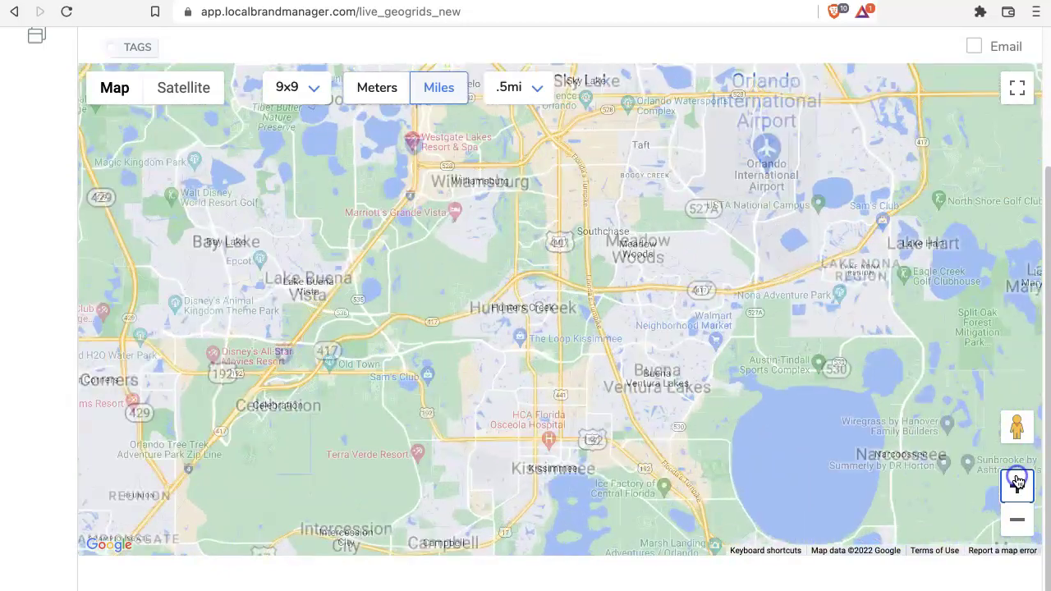
click(1016, 483)
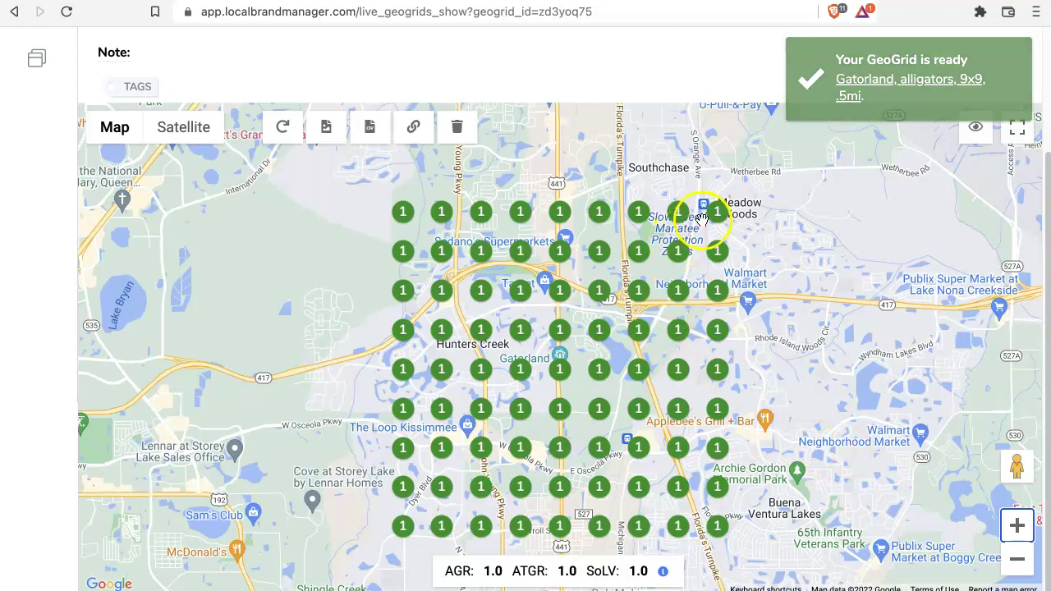
scroll(766, 279, up, 1)
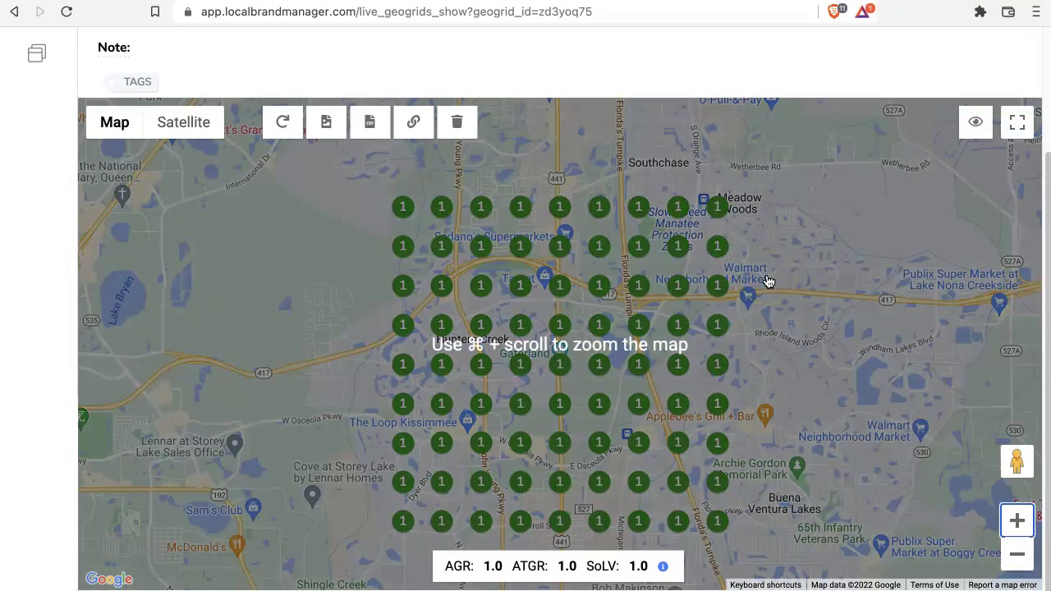
scroll(766, 281, down, 1)
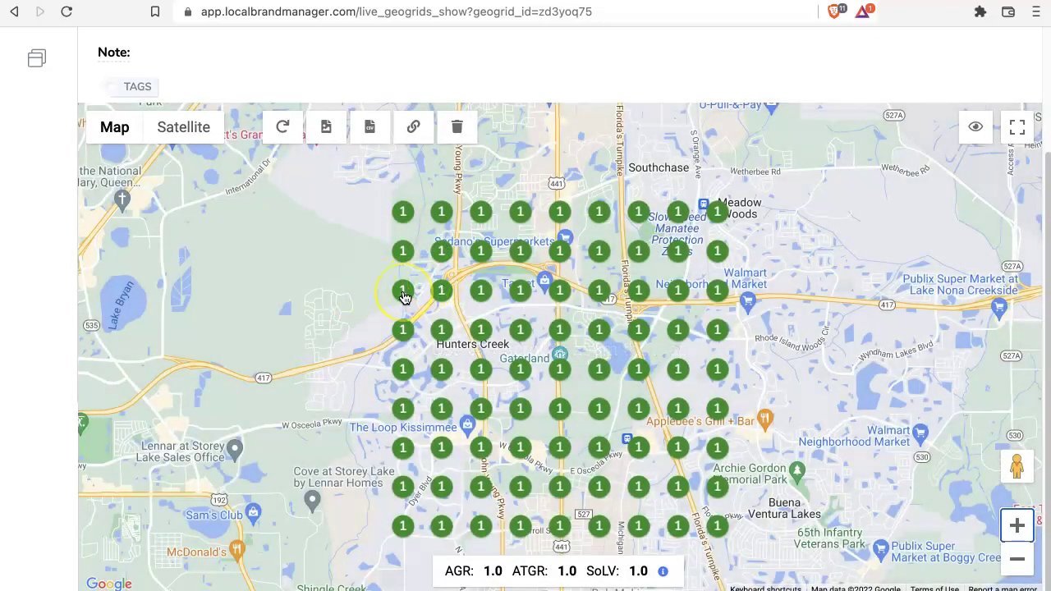
click(404, 293)
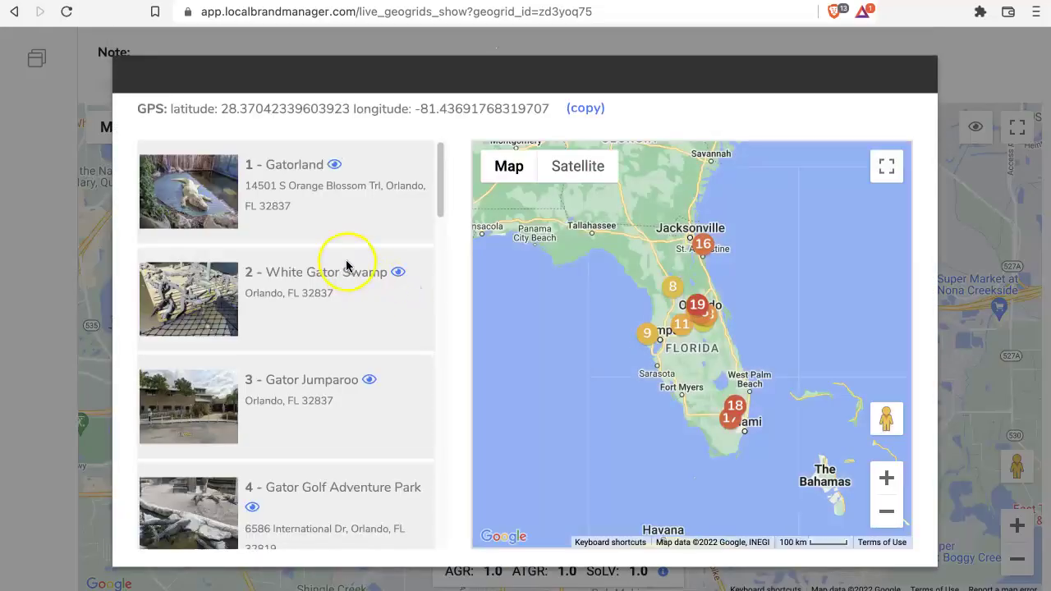
scroll(348, 267, down, 5)
scroll(348, 270, up, 5)
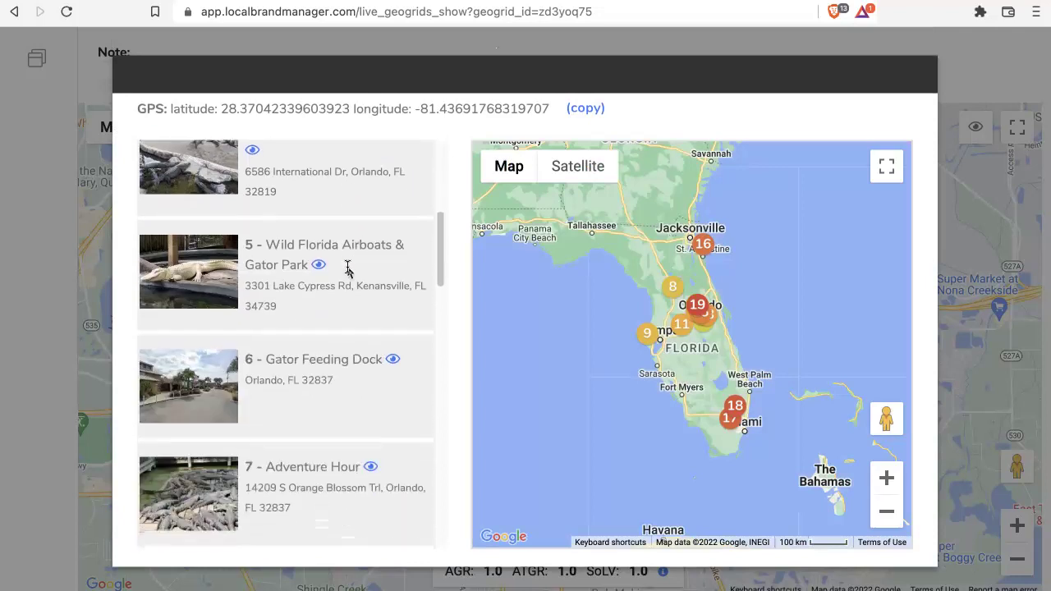
scroll(349, 266, down, 2)
scroll(347, 266, up, 2)
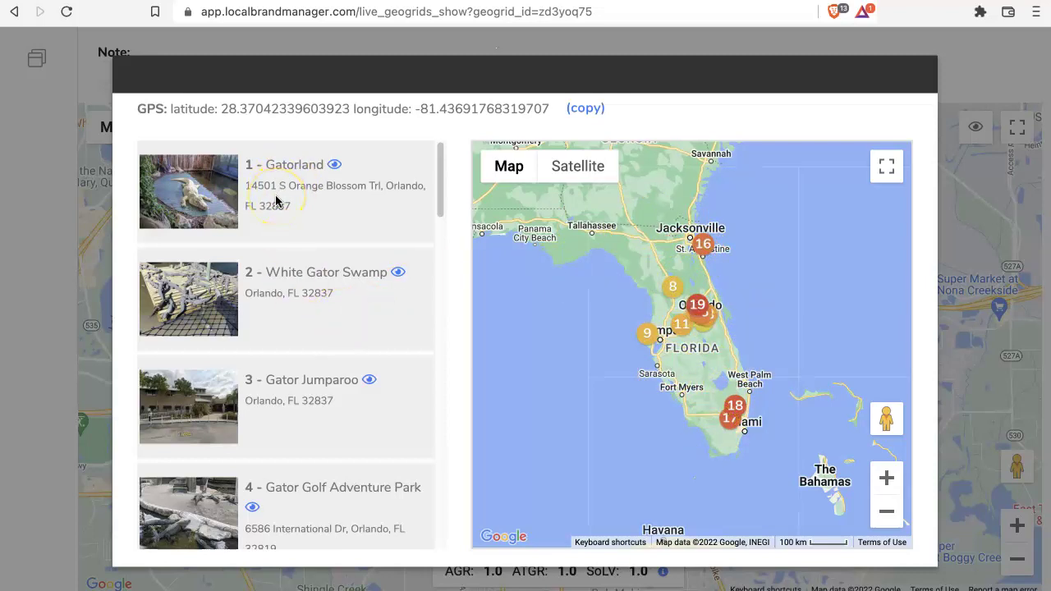
scroll(306, 305, down, 3)
scroll(308, 310, down, 10)
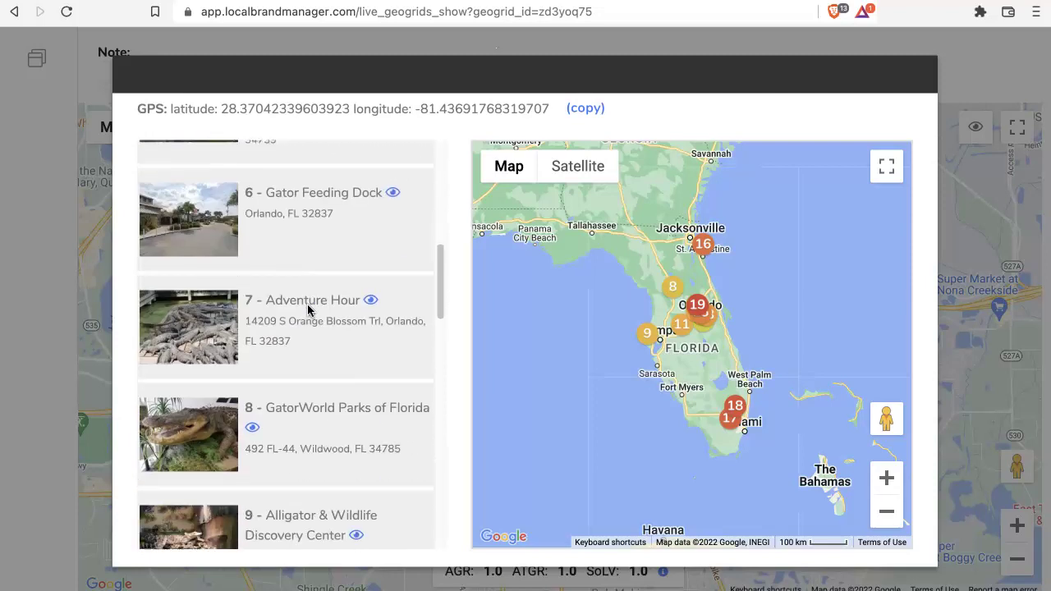
scroll(308, 310, down, 3)
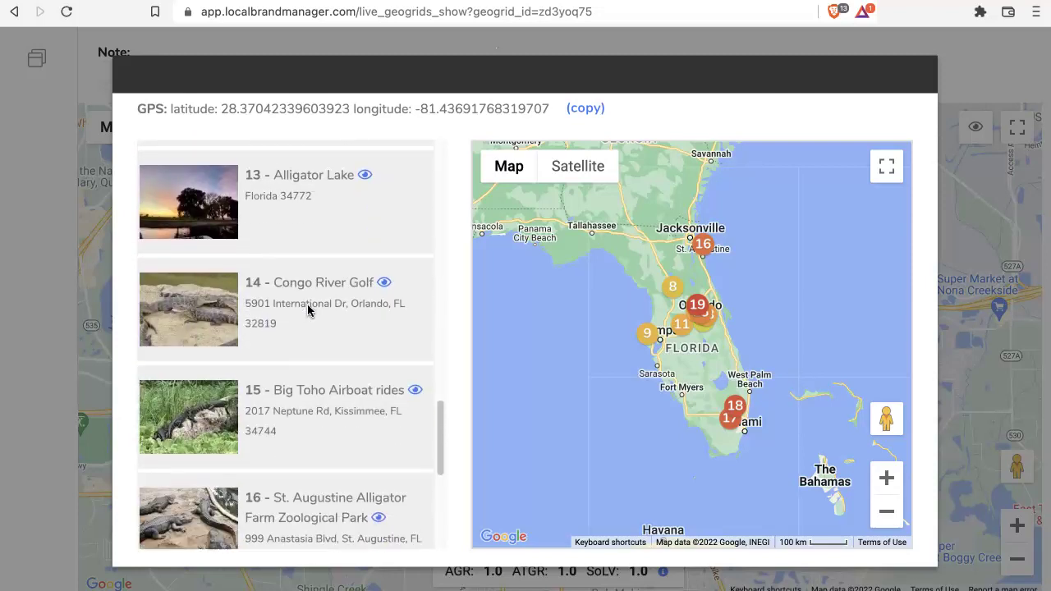
click(99, 320)
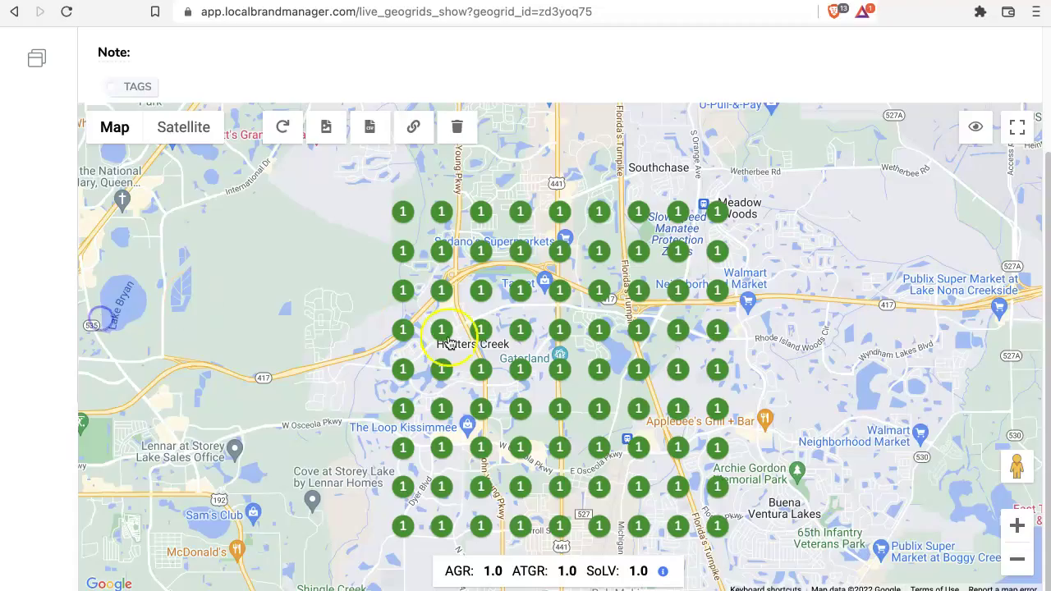
- Display competitor White Gator Swamp's ranks from a grid point's competitor list
click(641, 332)
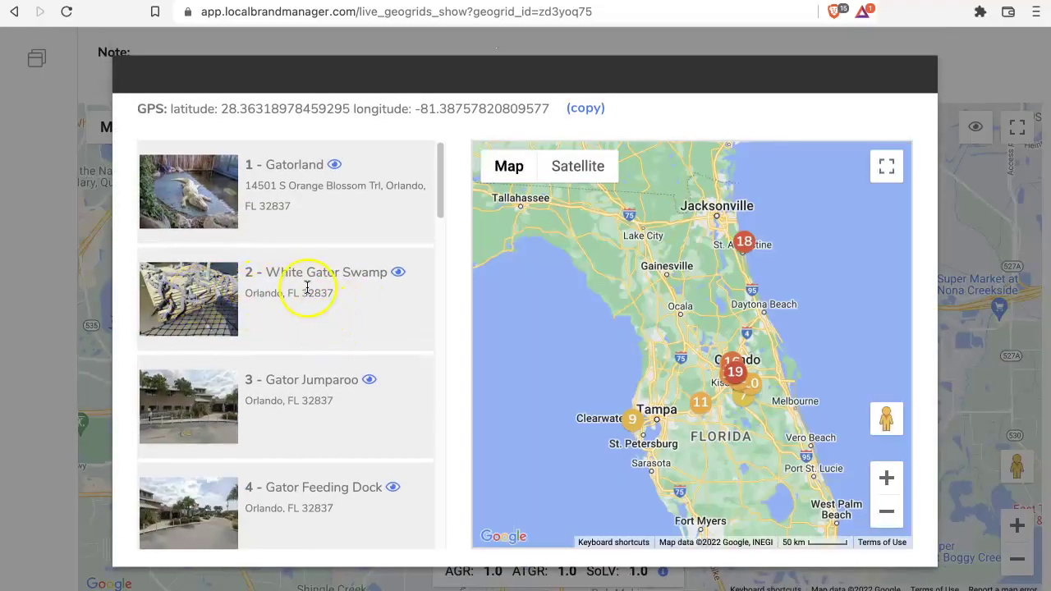
click(400, 274)
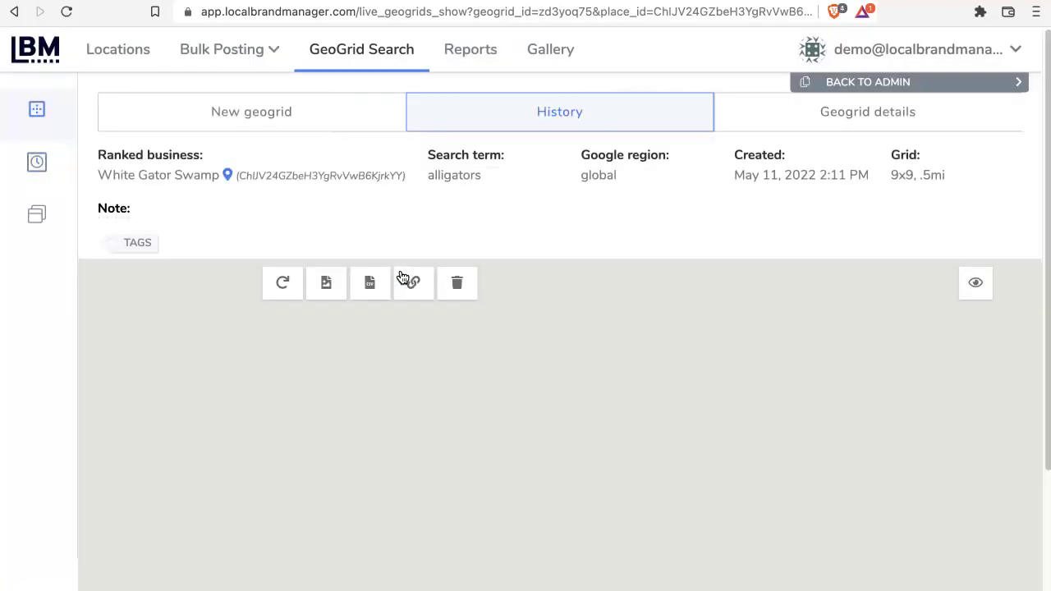
scroll(89, 317, down, 2)
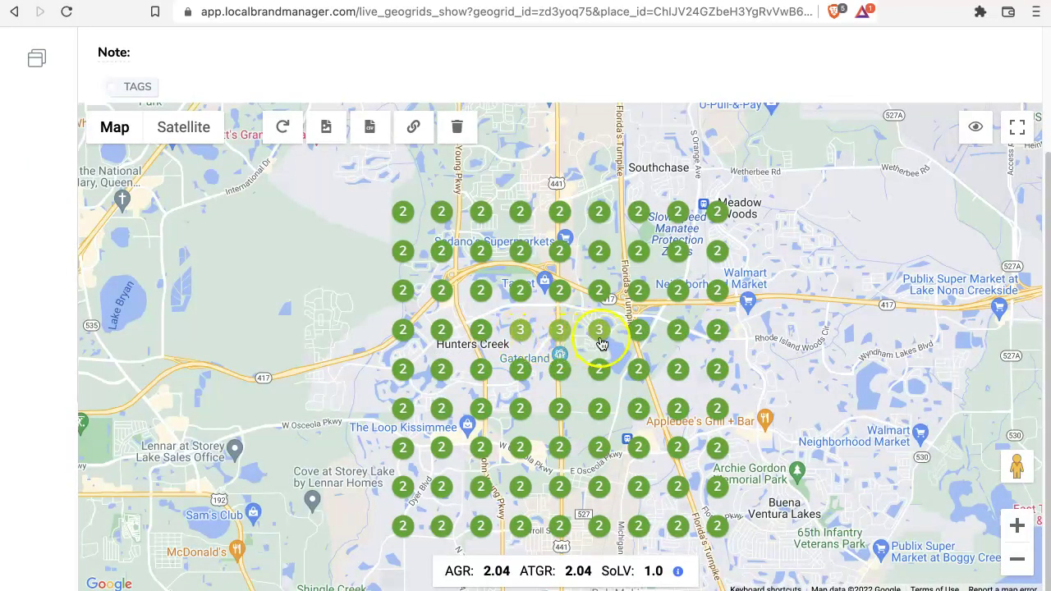
- Display competitor Gator Feeding Dock's ranks from a grid point's competitor list
click(566, 412)
scroll(398, 356, down, 3)
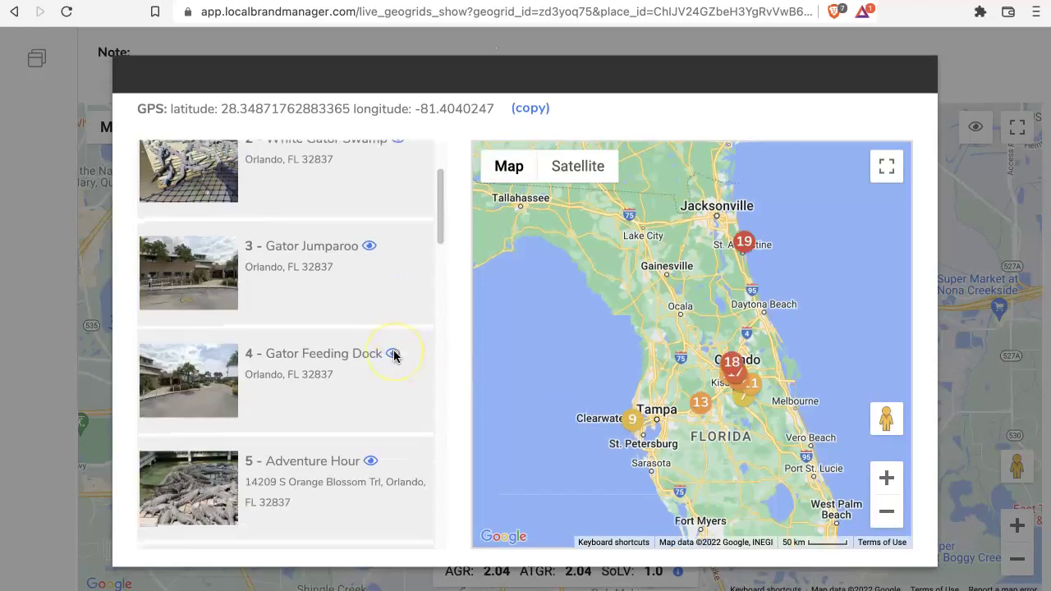
scroll(394, 356, down, 1)
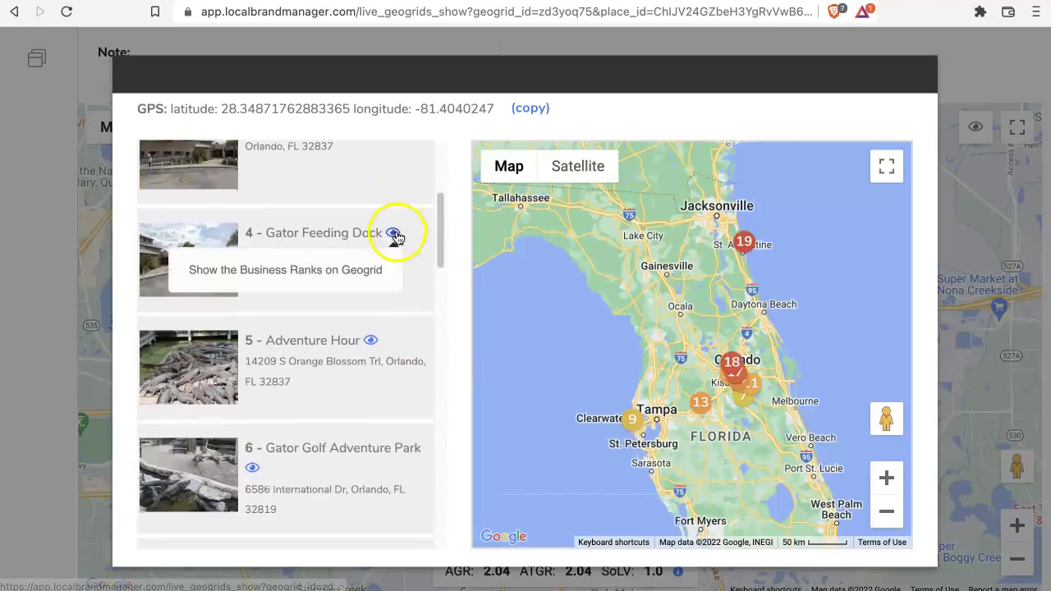
click(394, 233)
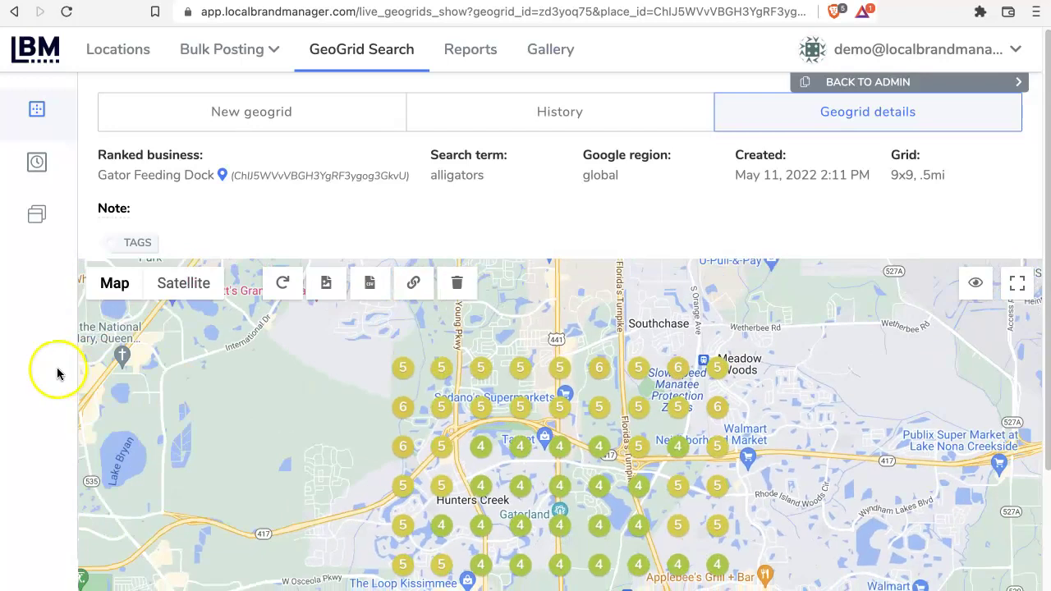
scroll(58, 371, down, 2)
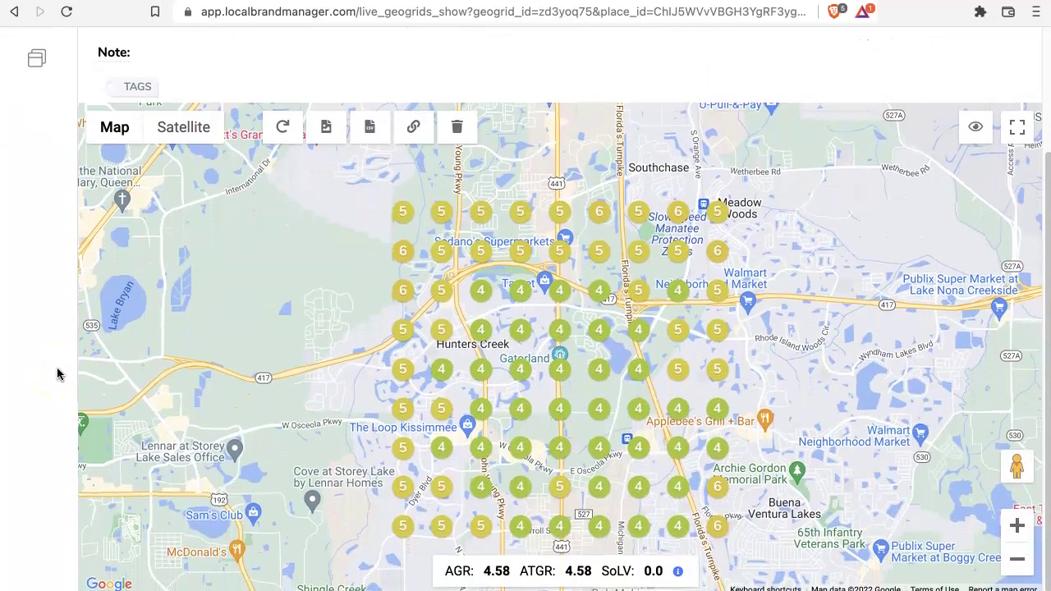